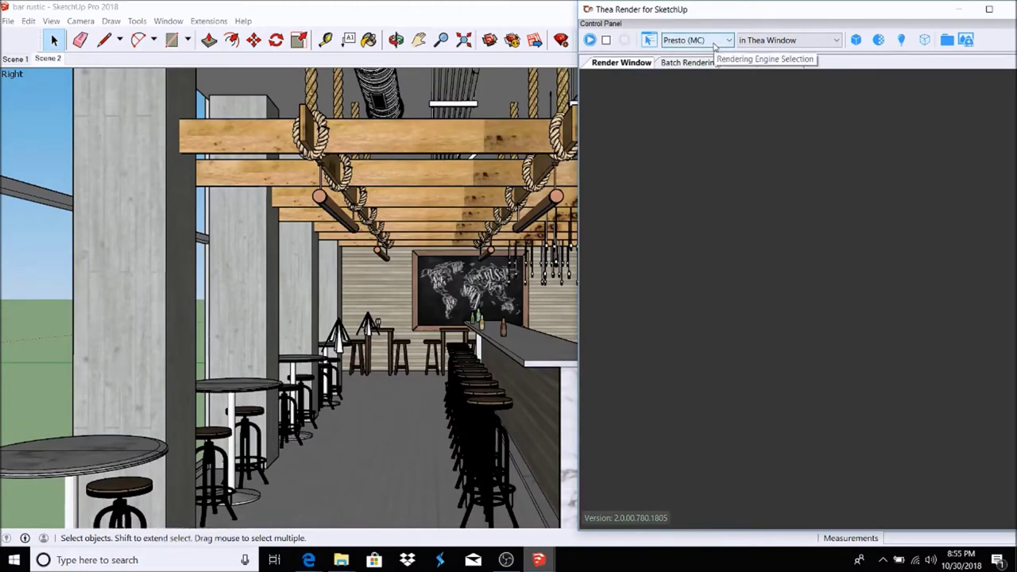
- Keep the Thea display set to 'in Thea Window' and start the interactive render
left_click(821, 41)
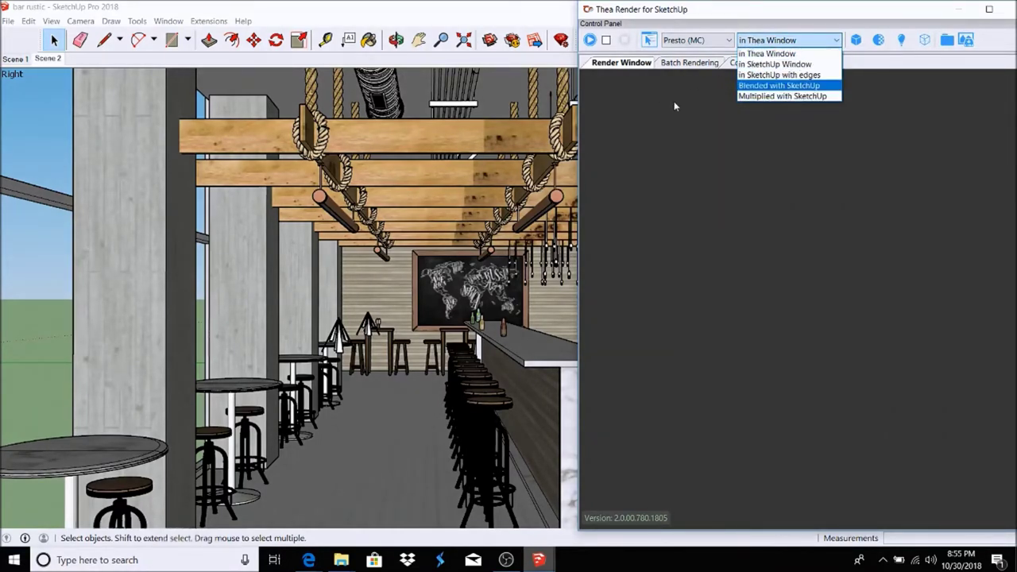
left_click(755, 54)
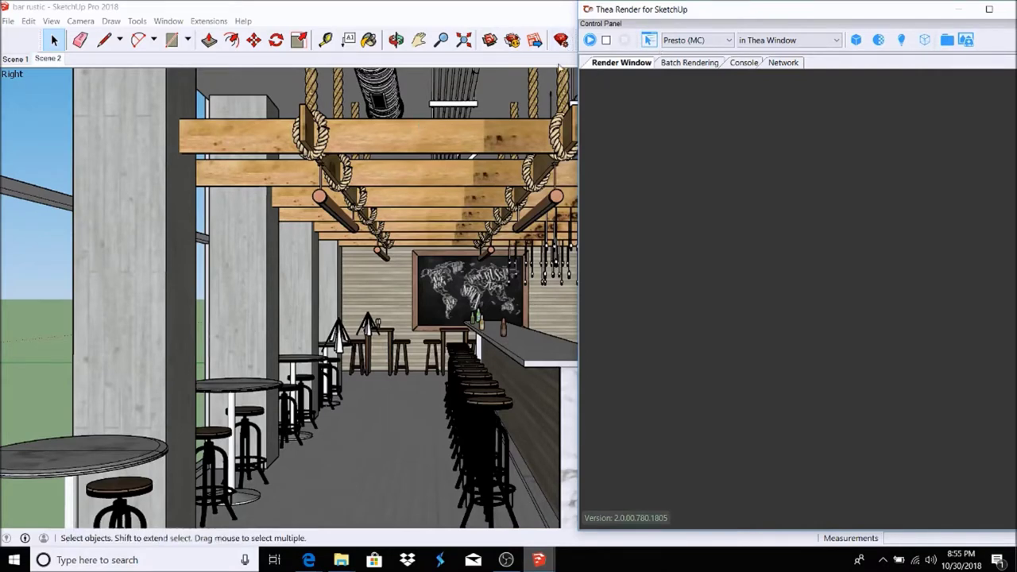
left_click(588, 42)
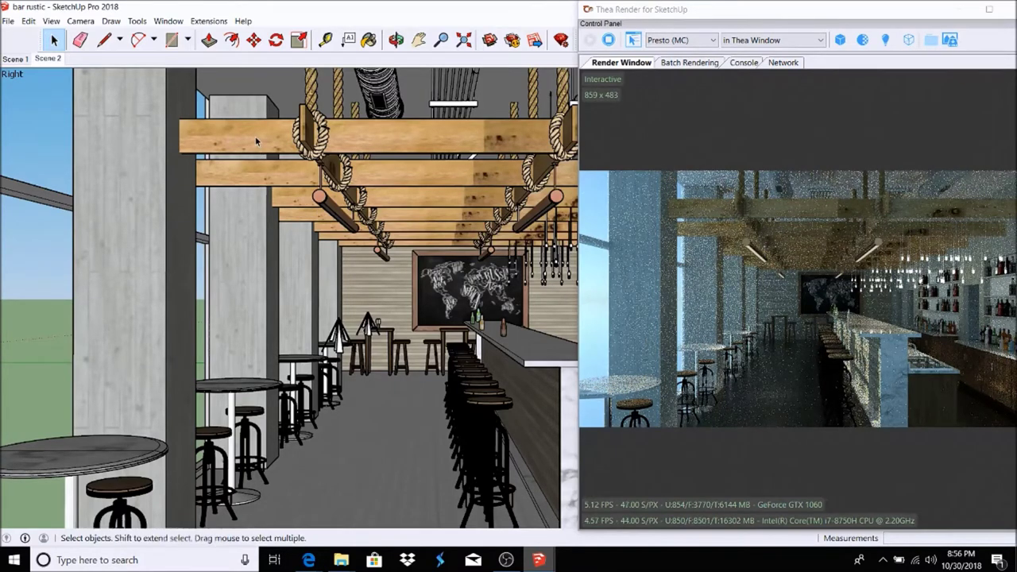
- Orbit toward the ceiling beams and select the top beam
left_click(396, 39)
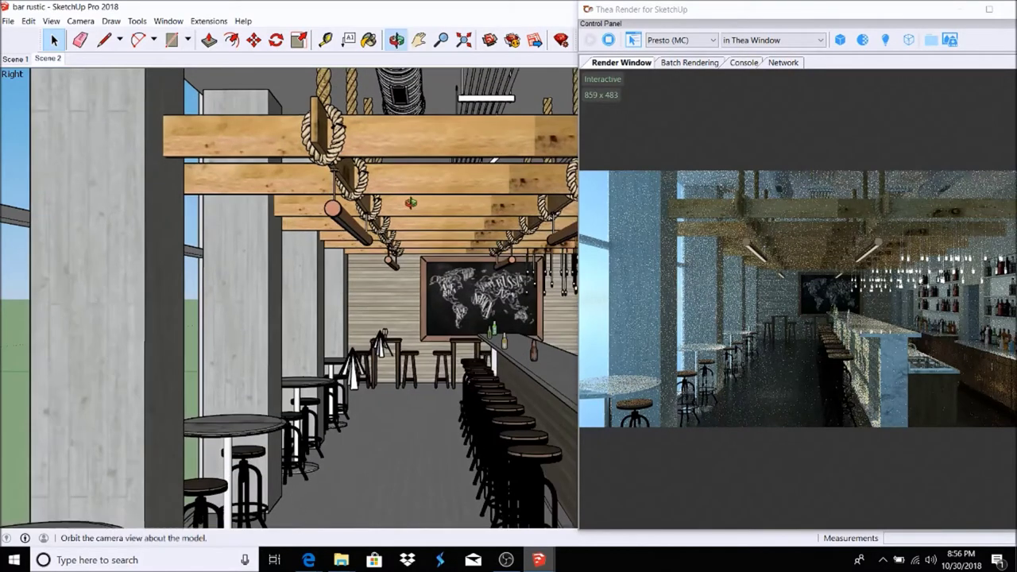
left_click(54, 40)
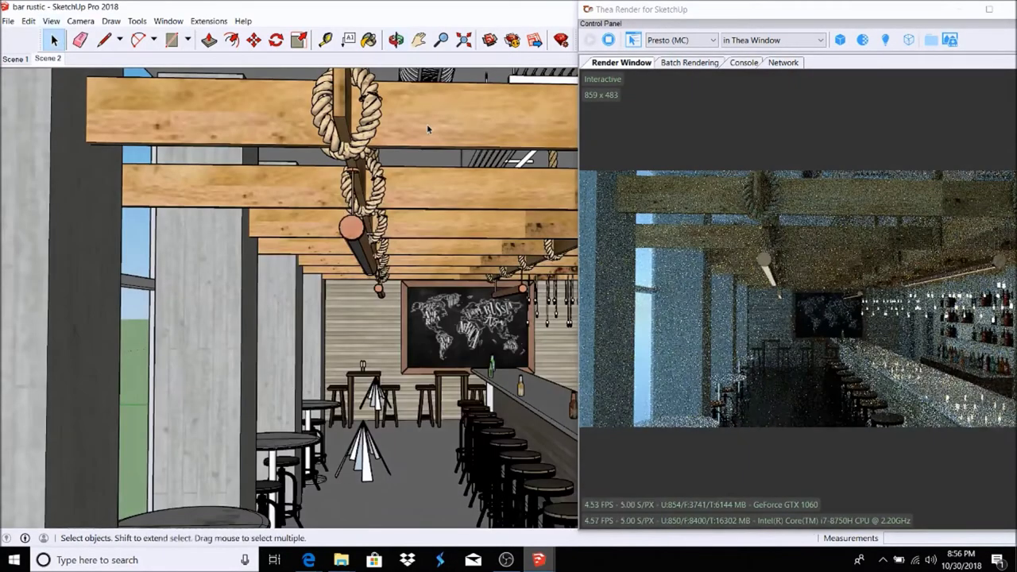
key("ctrl+a")
left_click(429, 126)
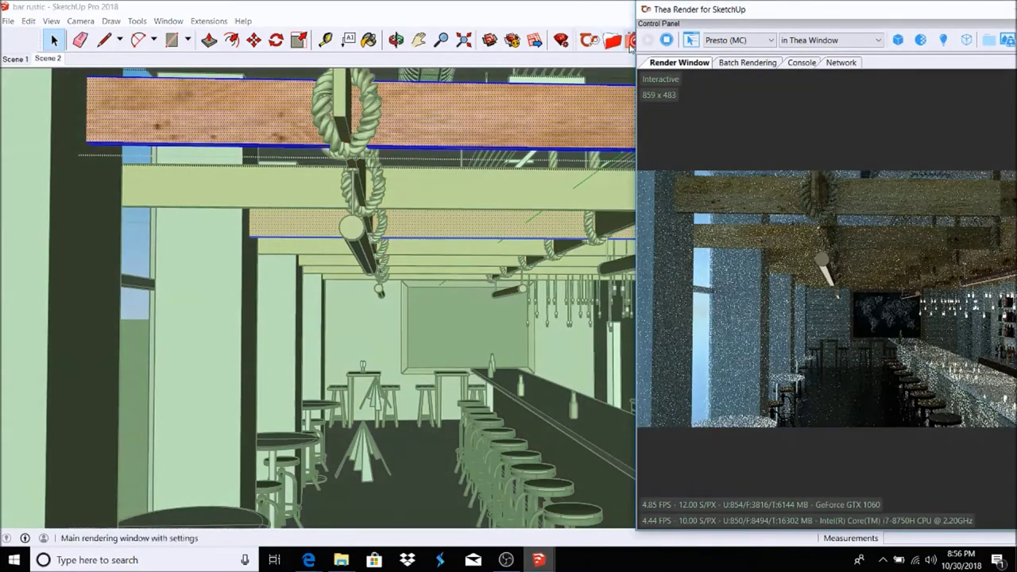
- Browse Thea's Online Repository Wood materials to the 41–50 range
left_click(511, 40)
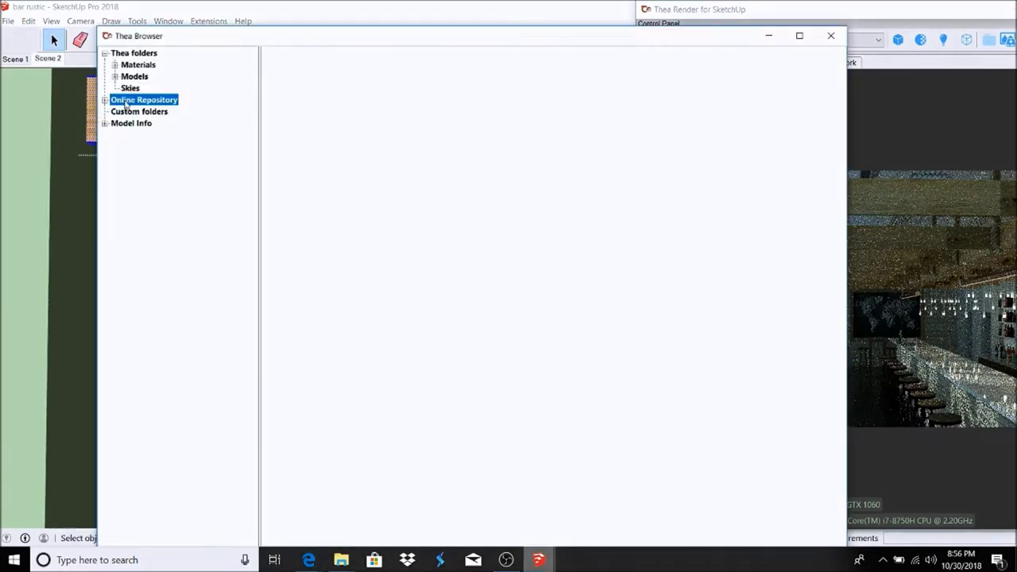
double_click(125, 104)
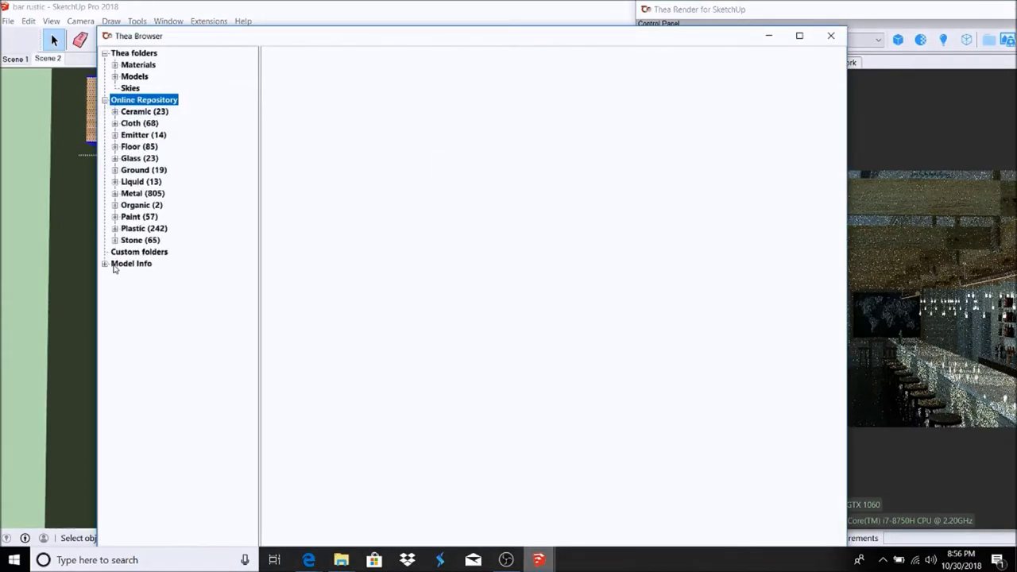
left_click(115, 267)
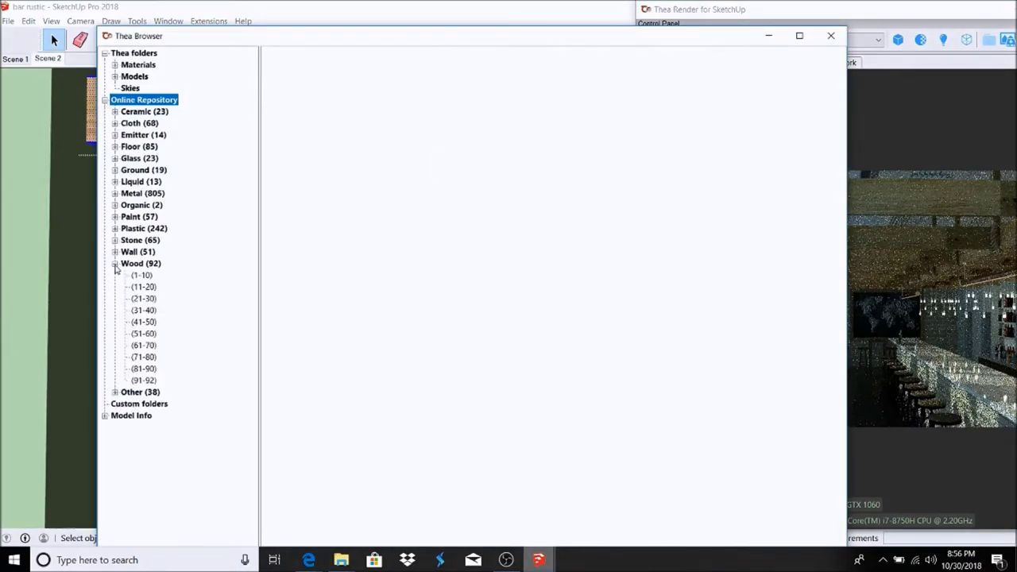
left_click(142, 276)
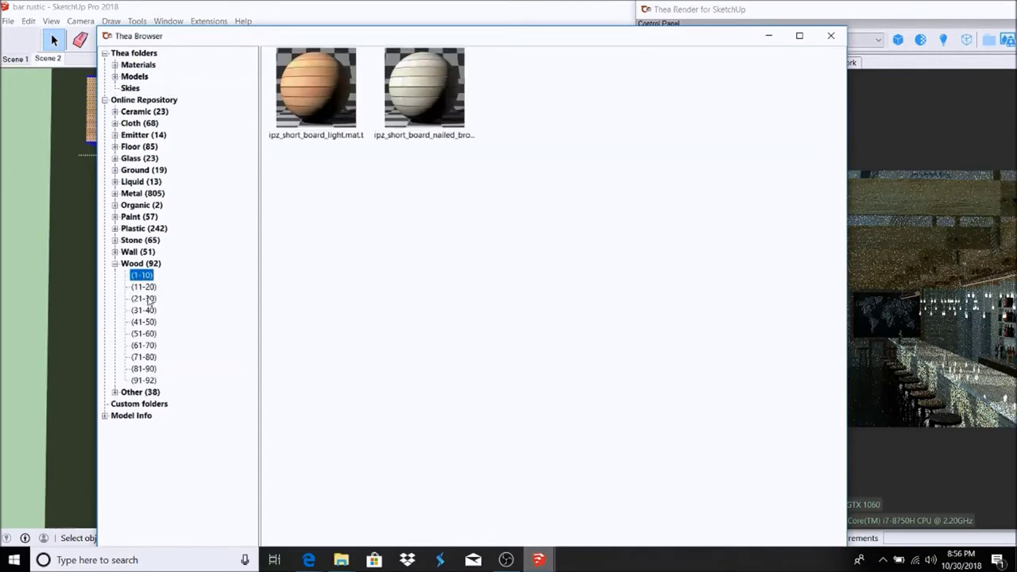
left_click(140, 369)
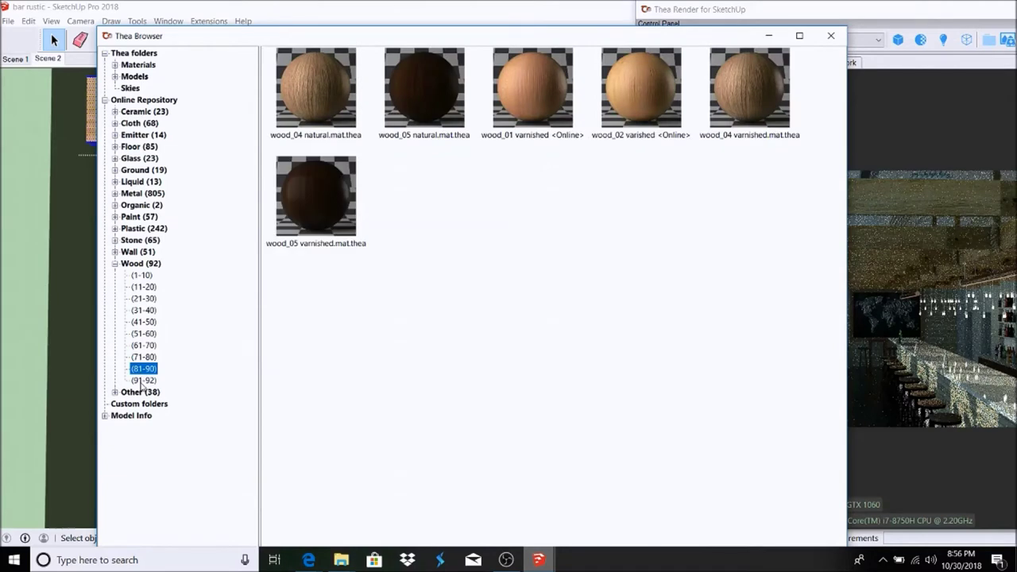
left_click(140, 382)
left_click(144, 358)
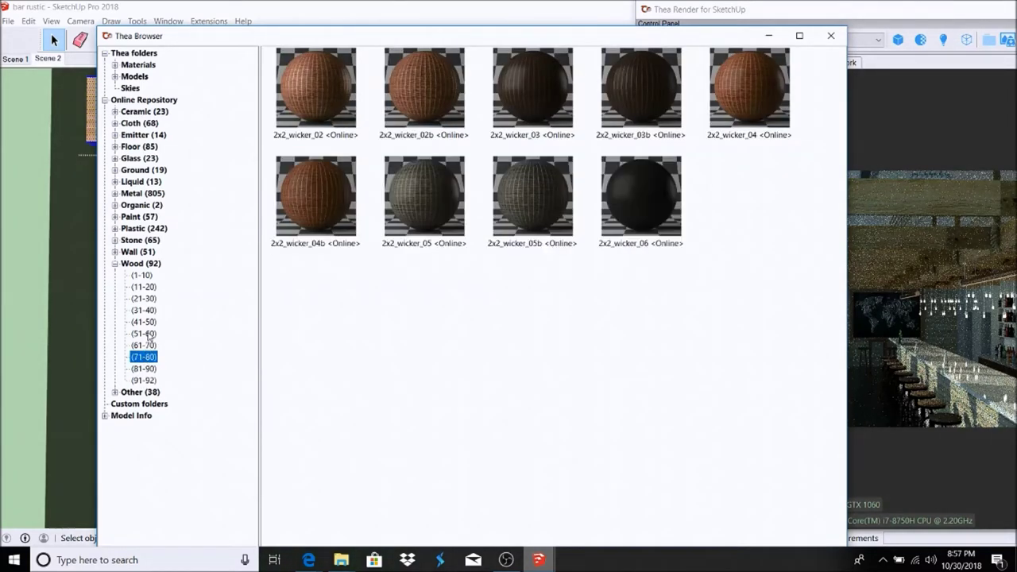
left_click(147, 334)
left_click(151, 322)
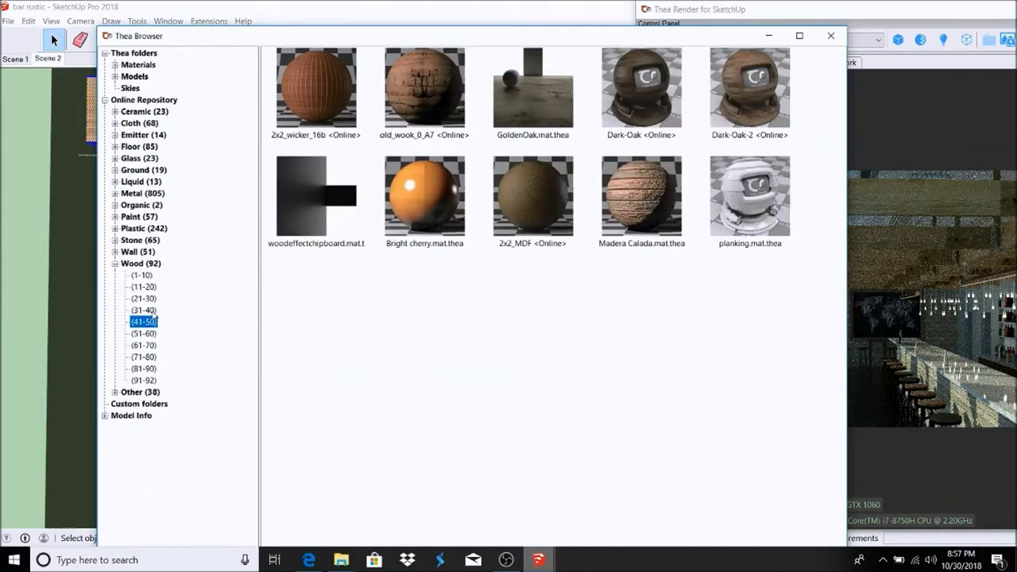
- Load the GoldenOak material and paint the top beam with it
left_click(545, 94)
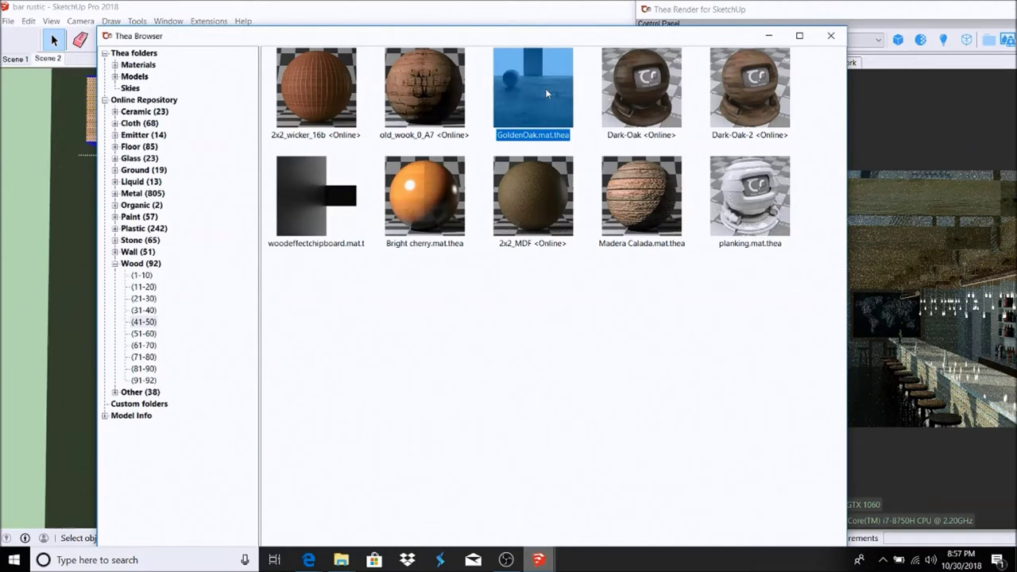
double_click(546, 92)
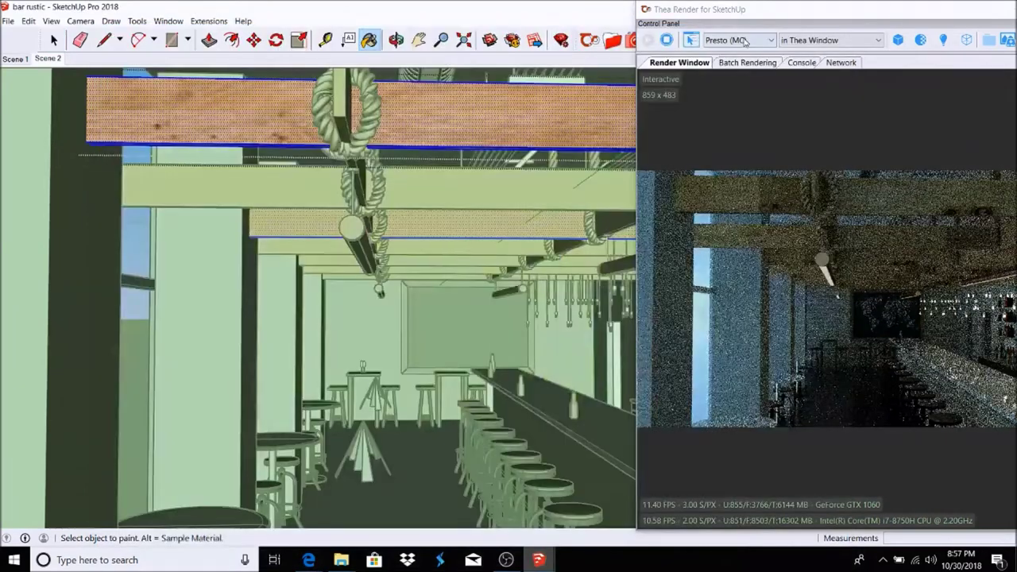
left_click(491, 104)
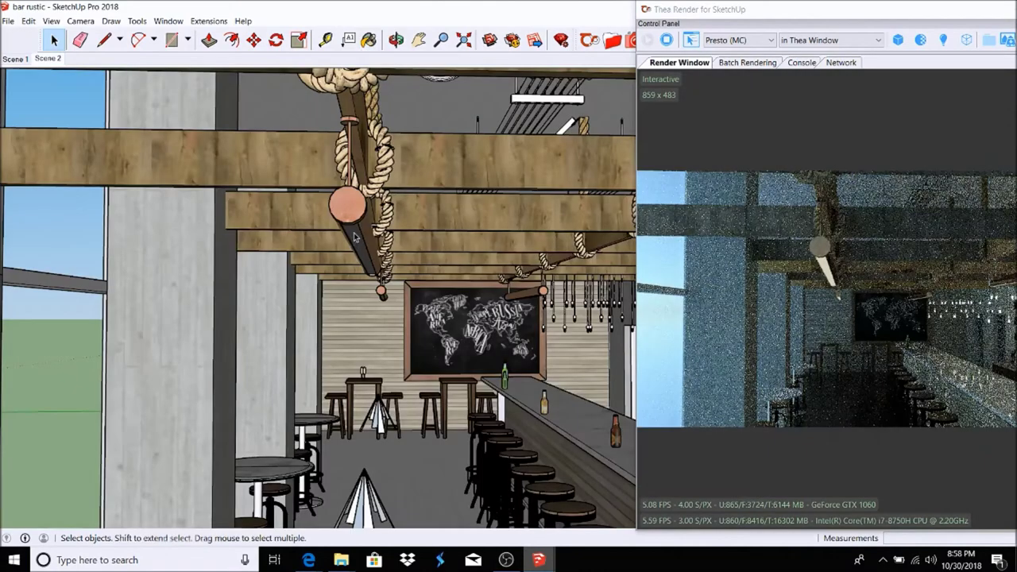
- Select everything, close the Thea material browser, and return to the Select tool
key("ctrl+a")
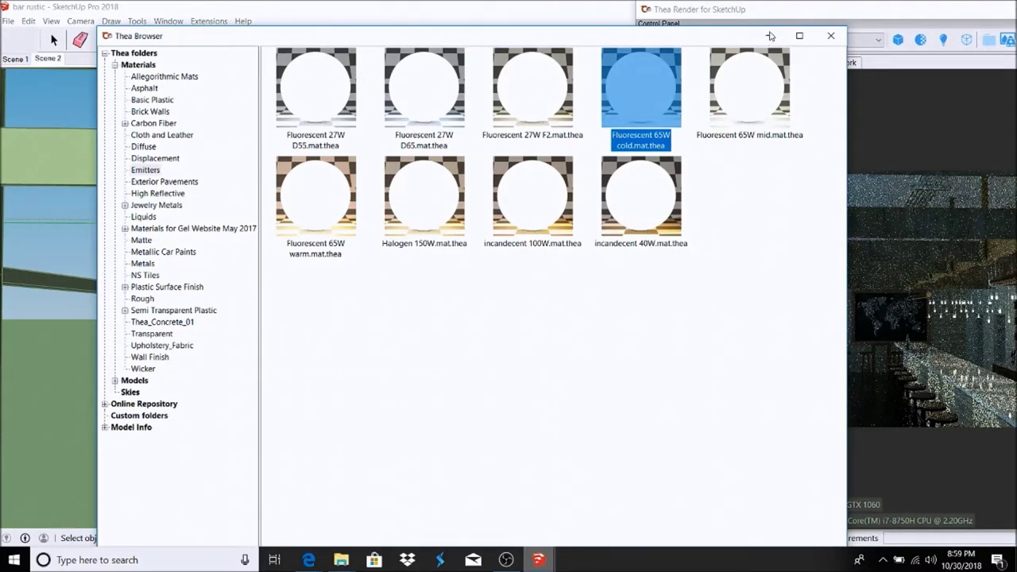
left_click(770, 36)
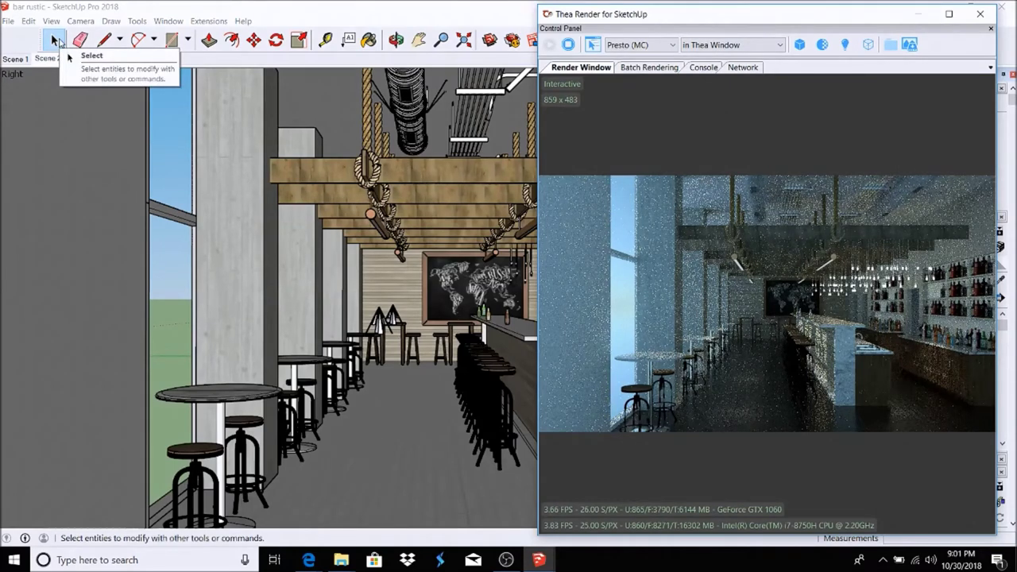
left_click(62, 41)
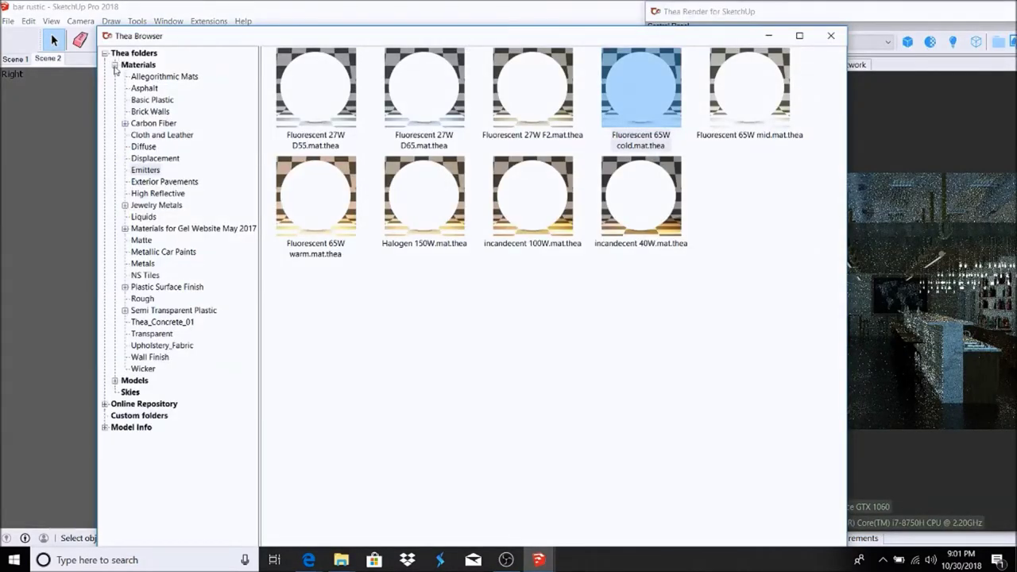
- Collapse local Thea folders and browse the online Wood ranges 81–90 and 11–20
left_click(115, 65)
left_click(104, 100)
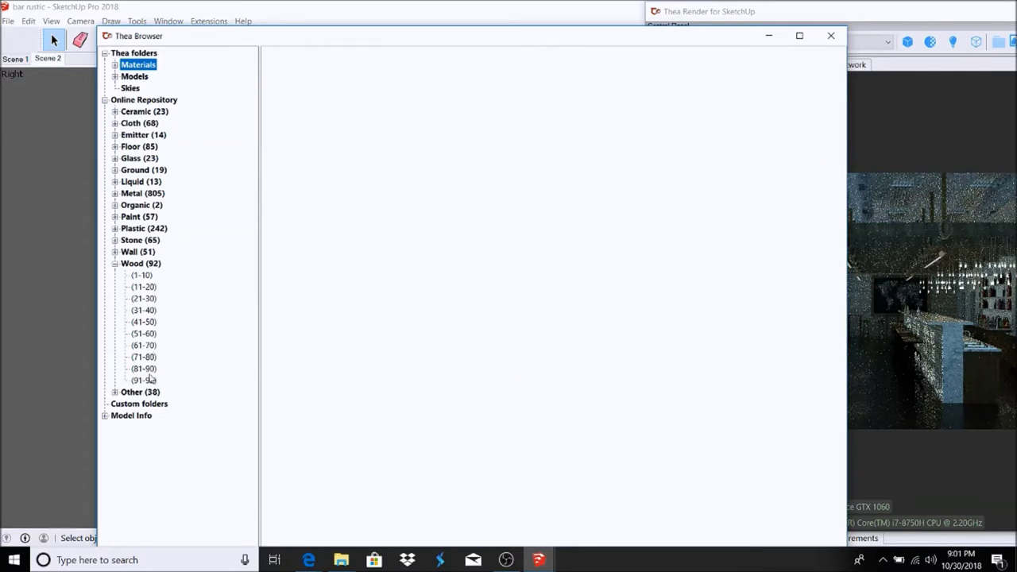
left_click(145, 371)
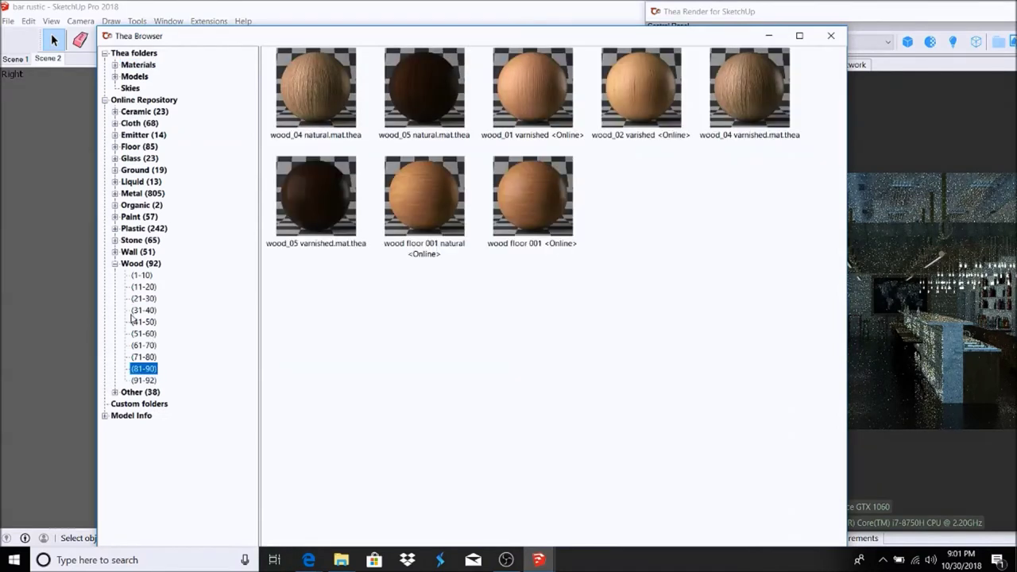
left_click(144, 287)
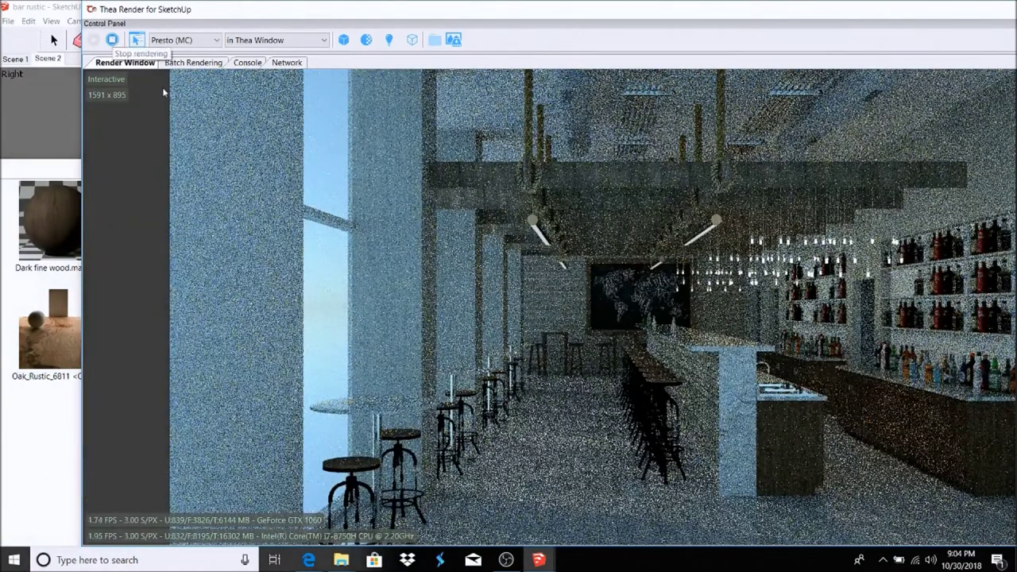
- From Scene 2, frame a low view along the bar stools with the Thea preview alongside
left_click_drag(590, 9, 824, 16)
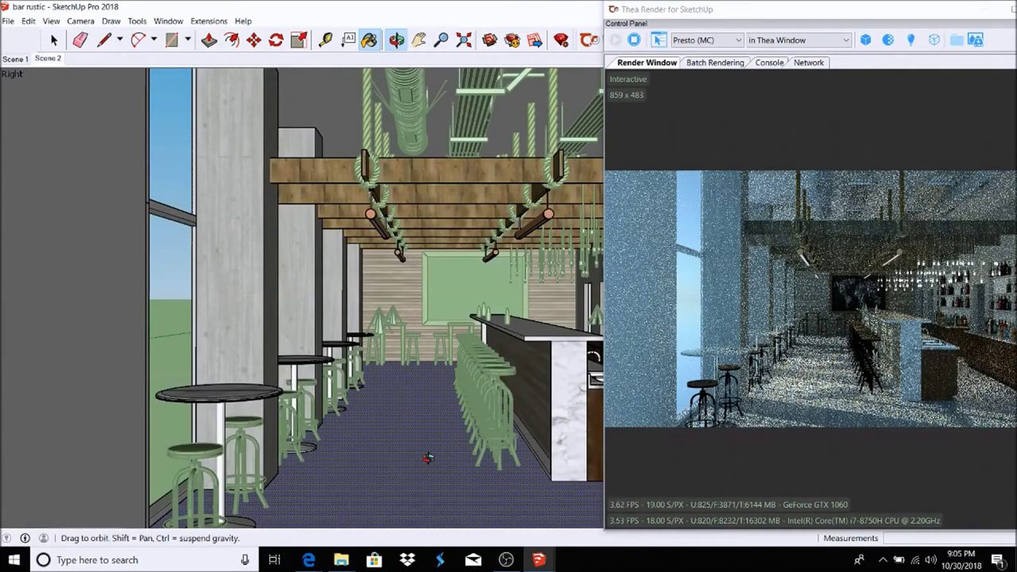
left_click(56, 59)
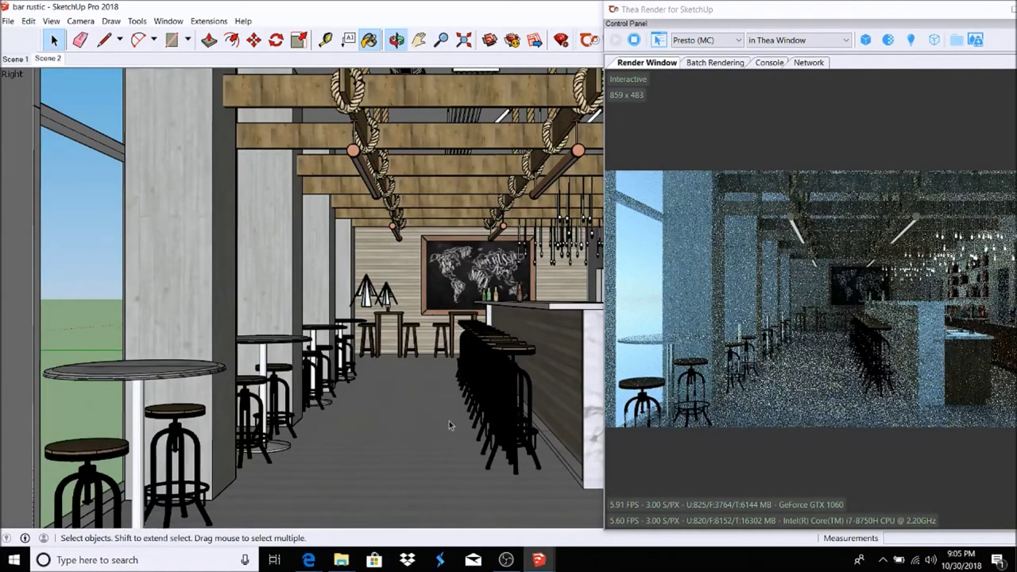
middle_click_drag(480, 406, 459, 433)
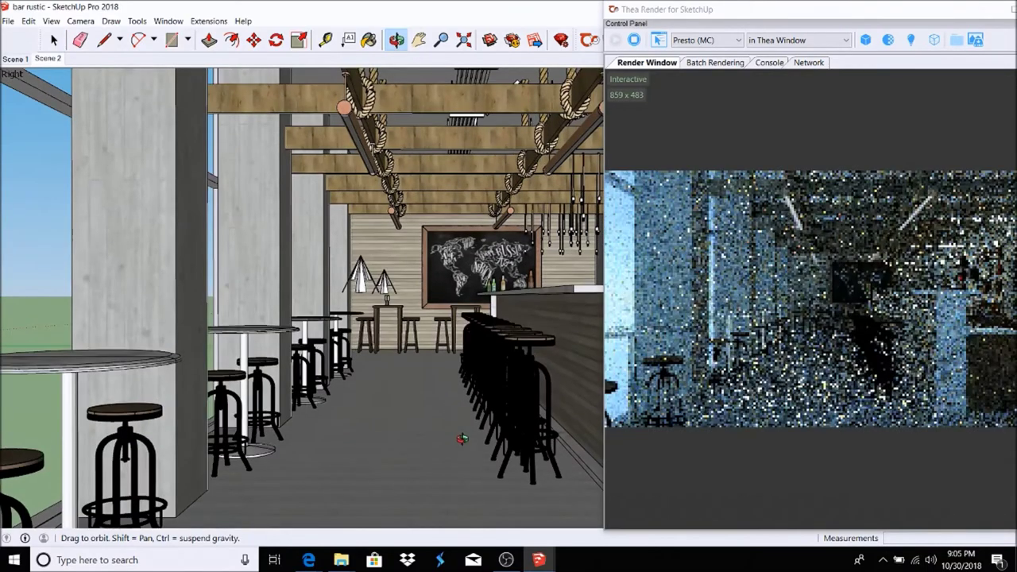
scroll(461, 437, "up", 2)
scroll(459, 462, "up", 3)
scroll(461, 457, "up", 3)
mouse_move(463, 455)
middle_mouse_down()
mouse_move(445, 427)
mouse_move(507, 430)
middle_mouse_up()
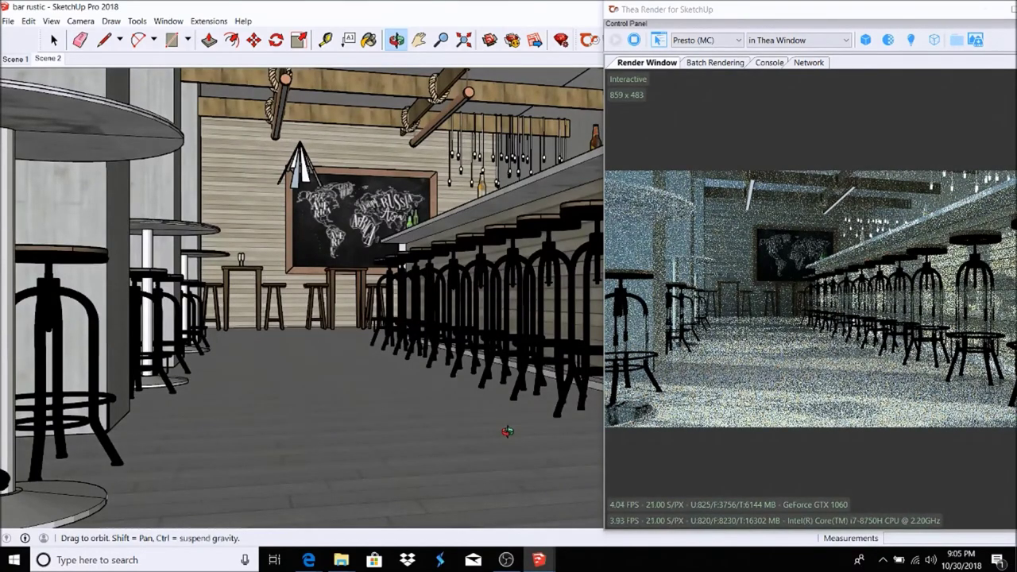
middle_click_drag(507, 429, 507, 407)
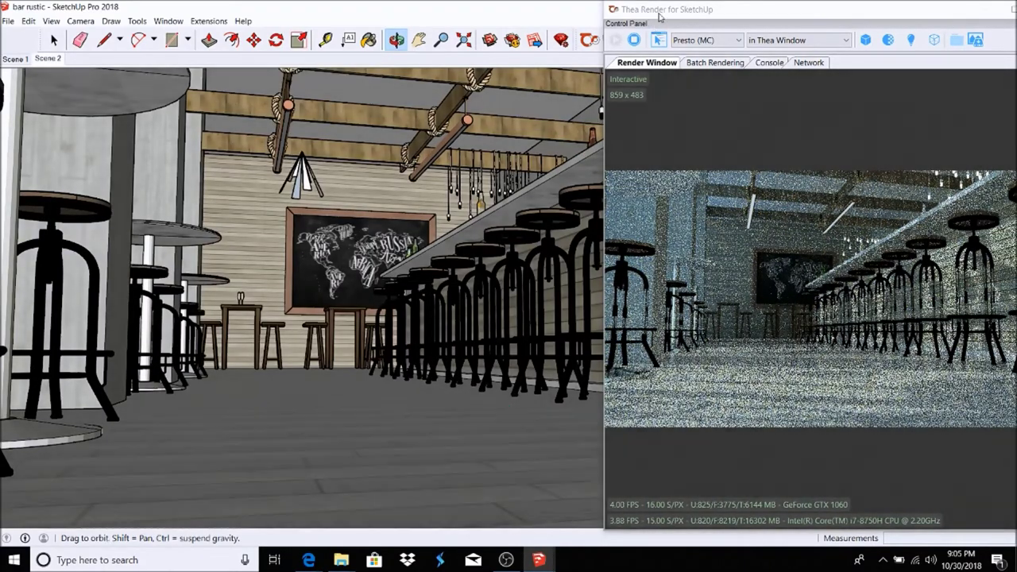
left_click_drag(659, 16, 818, 25)
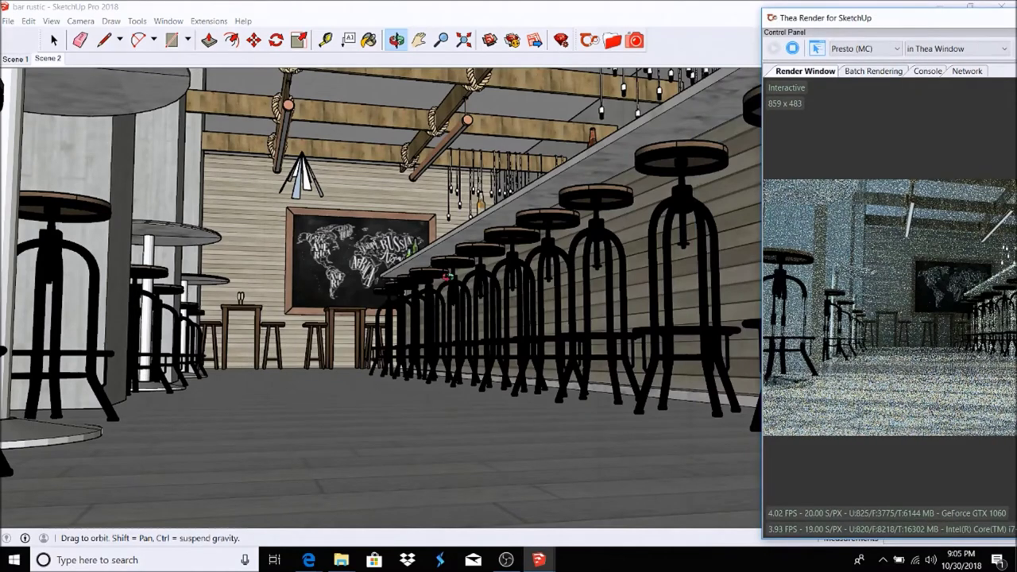
- Select the architecture group and paint the floor with ipz_short_board_nailed_brown planks
left_click(417, 418)
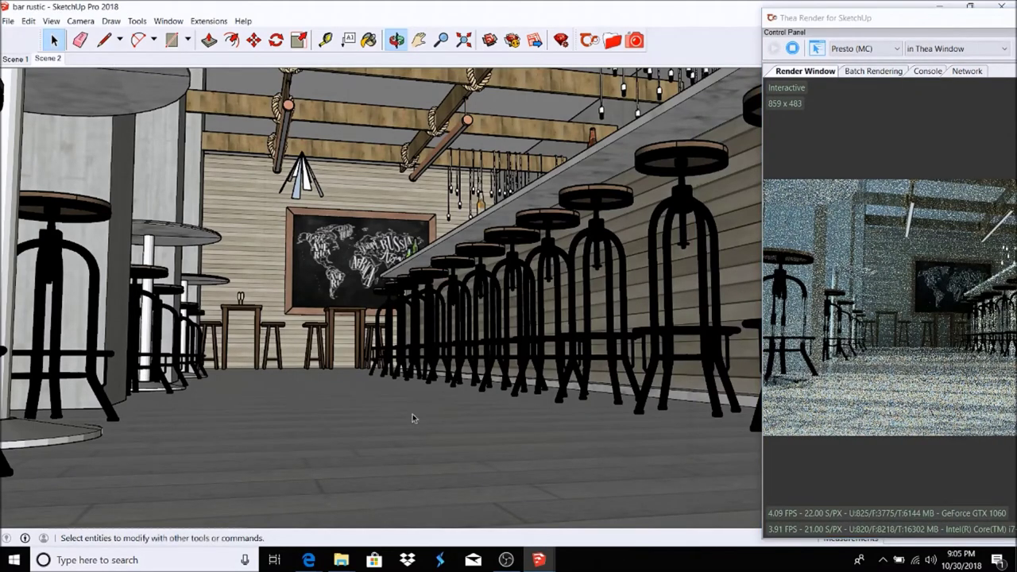
key("space")
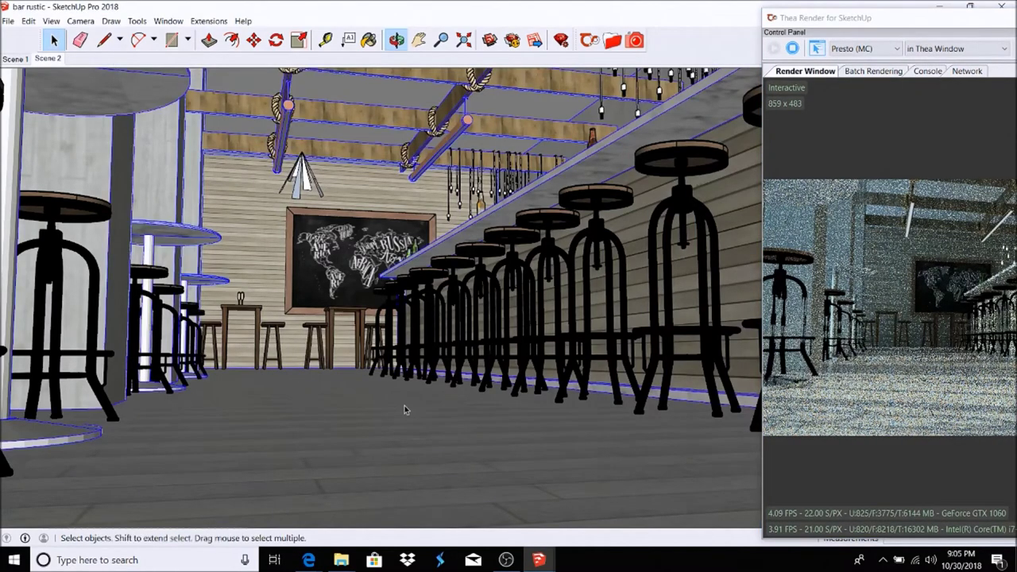
left_click(405, 405)
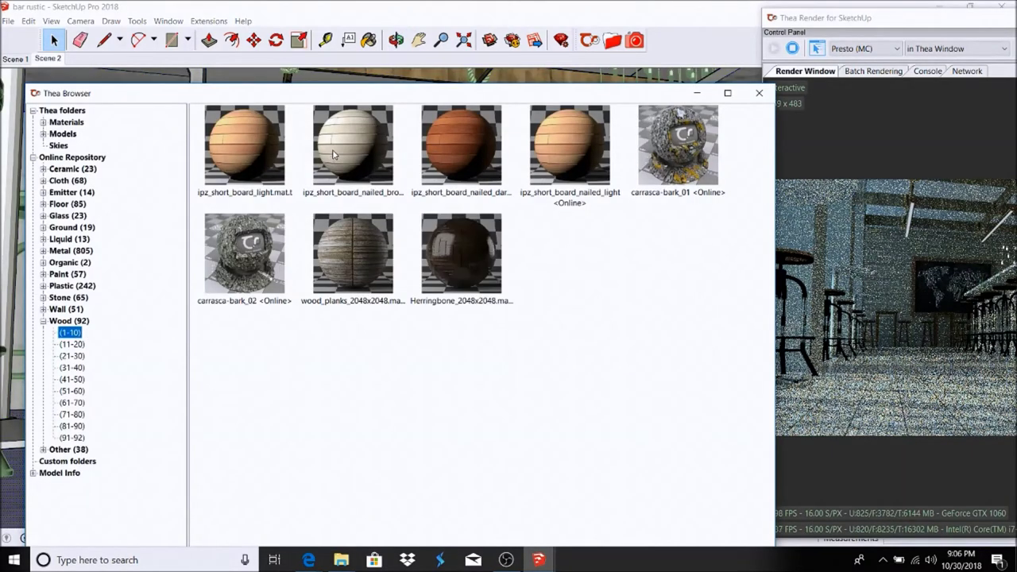
left_click(338, 149)
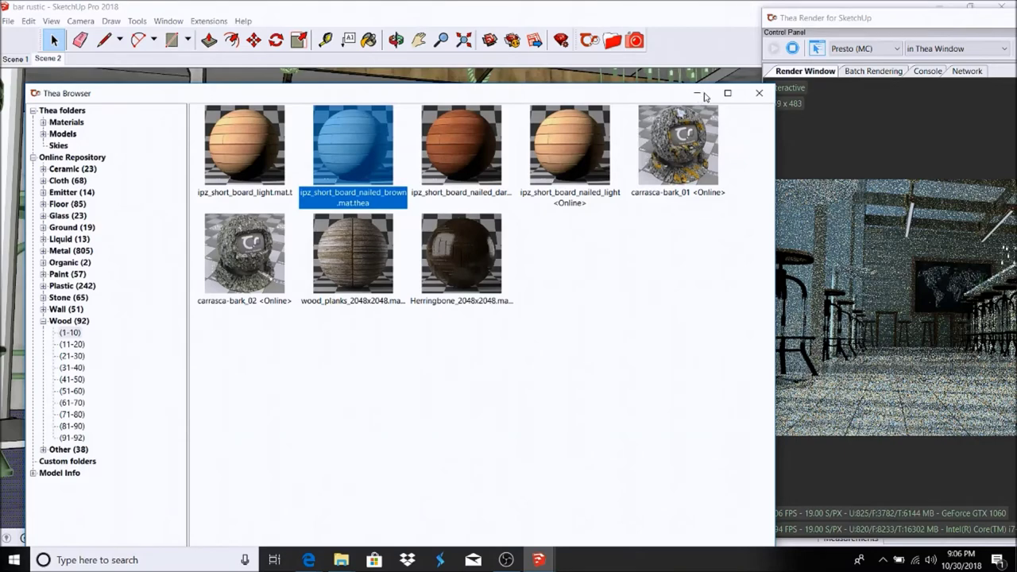
left_click(702, 95)
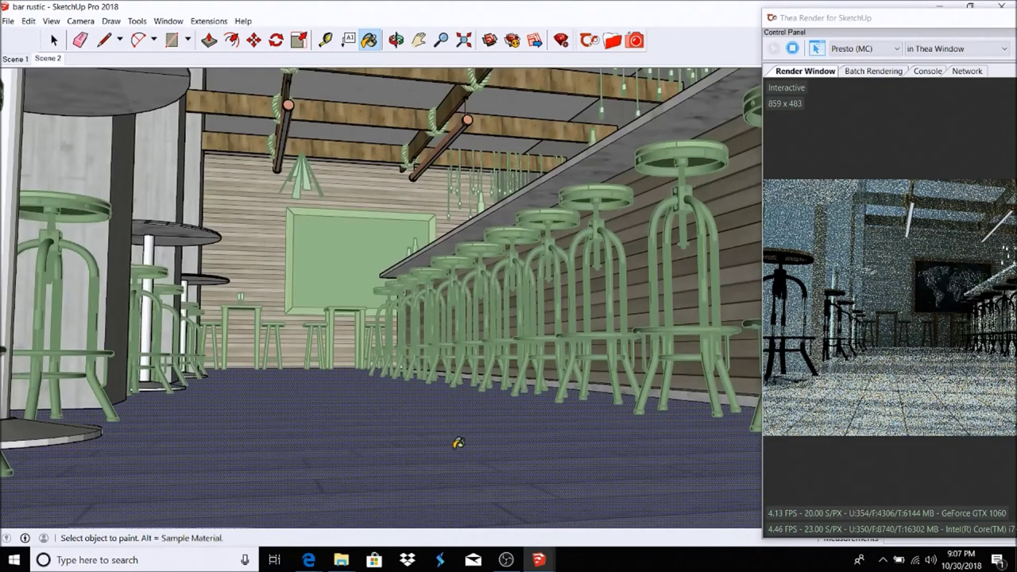
left_click(452, 447)
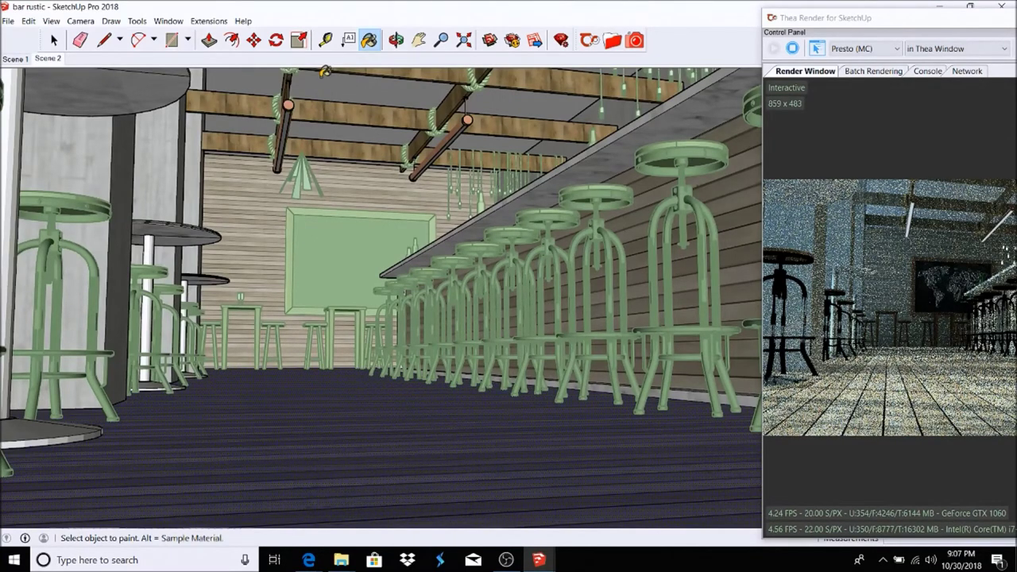
left_click(47, 59)
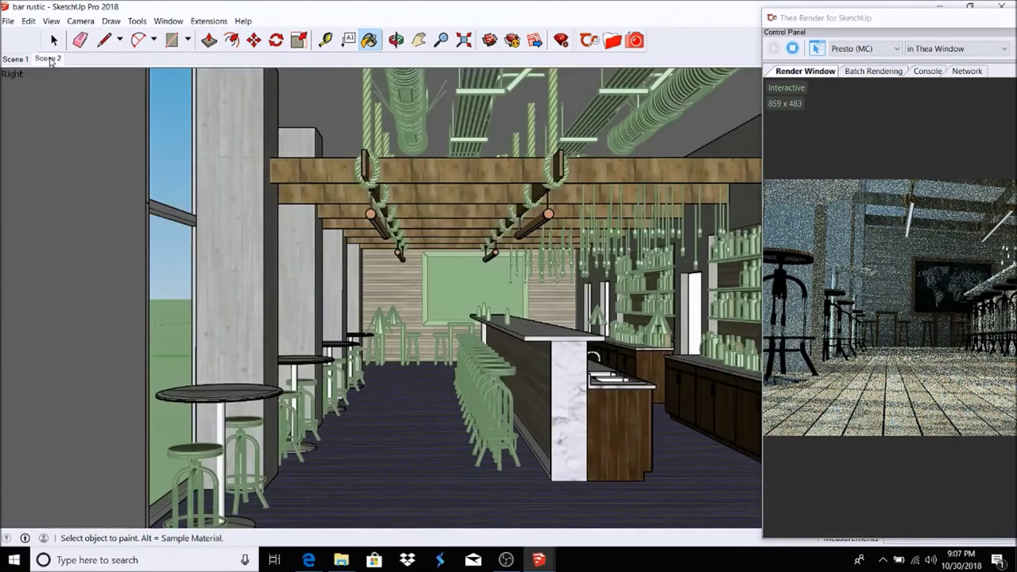
- Move the Thea render window left and enlarge it to preview Scene 2
left_click_drag(827, 17, 644, 19)
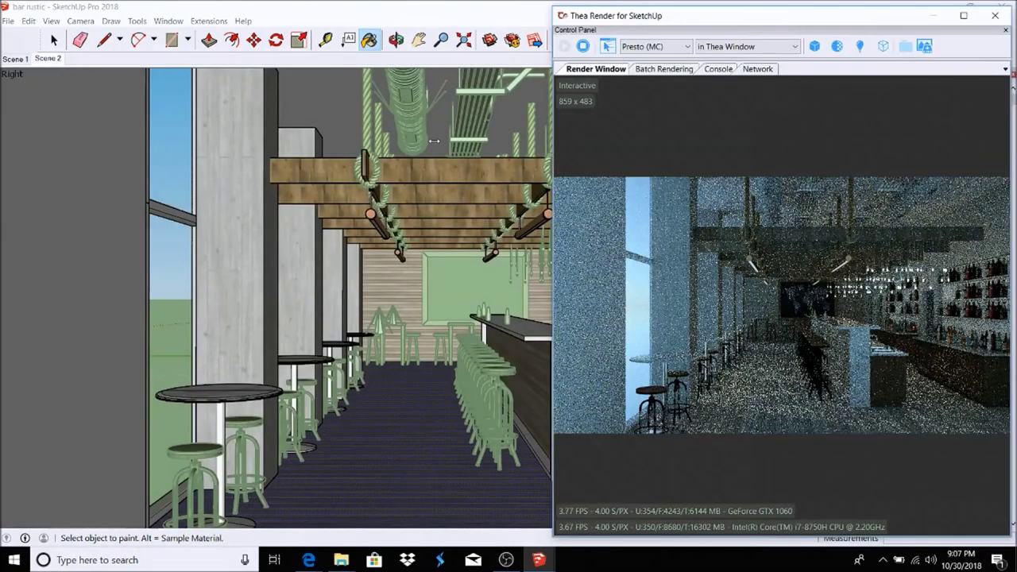